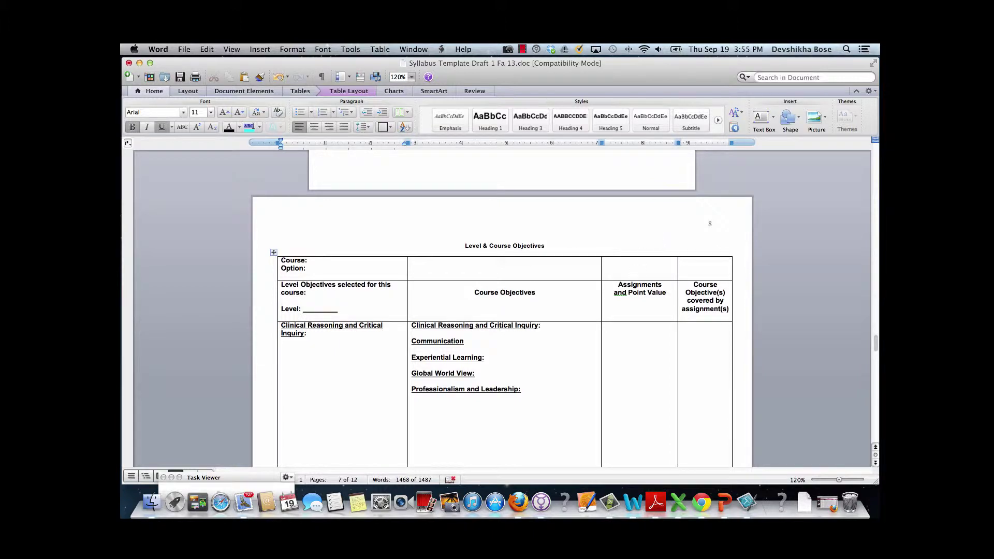
# Step: Scroll between pages 8 and 9 to locate the objectives table's Level Objectives row
pyautogui.scroll(-3, 623, 313)
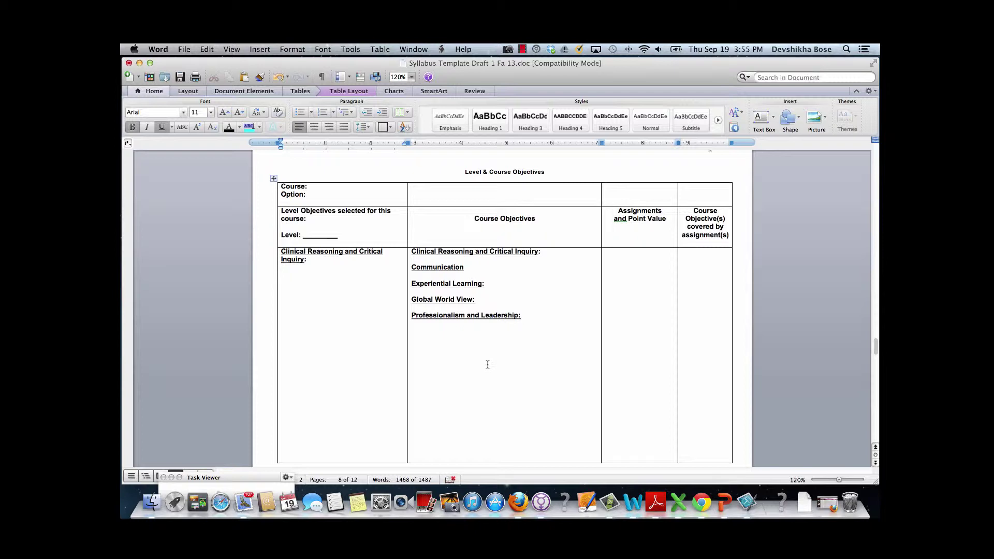
pyautogui.scroll(-15, 487, 364)
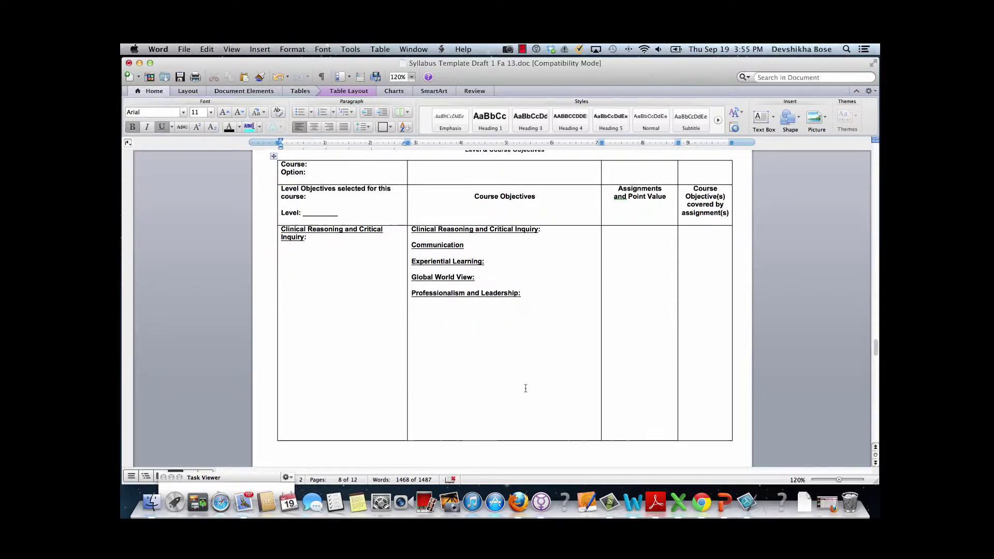
pyautogui.scroll(20, 502, 311)
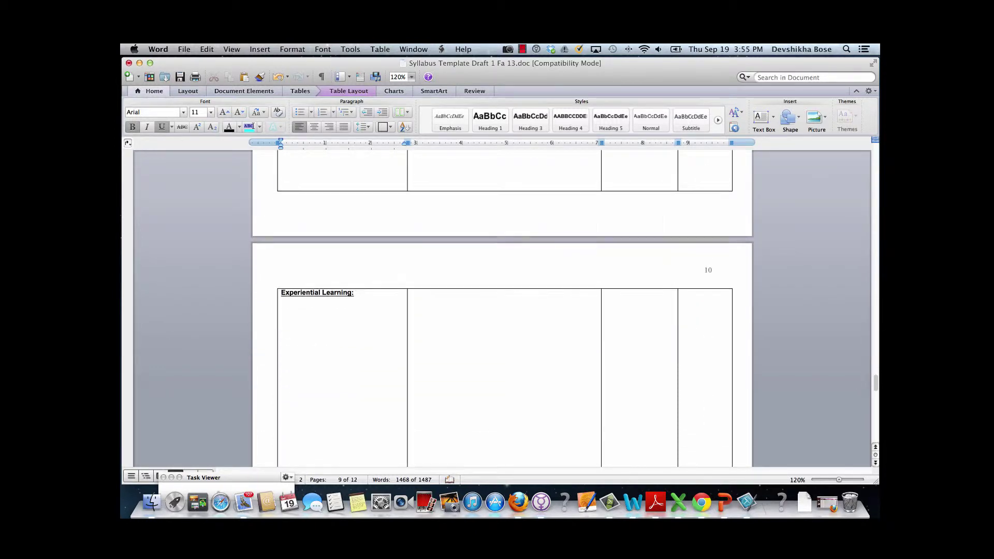
pyautogui.scroll(5, 525, 388)
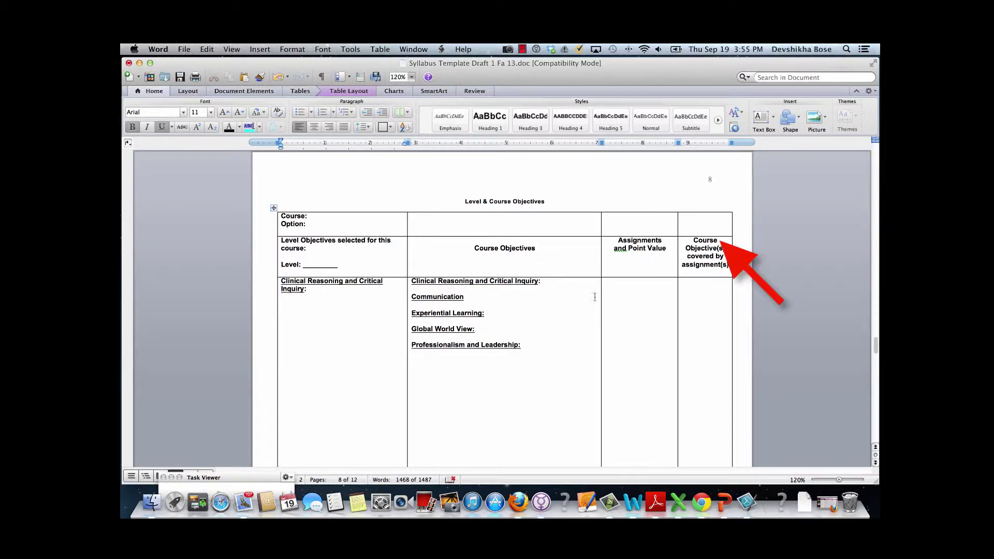
pyautogui.scroll(-1, 596, 321)
pyautogui.scroll(-10, 598, 345)
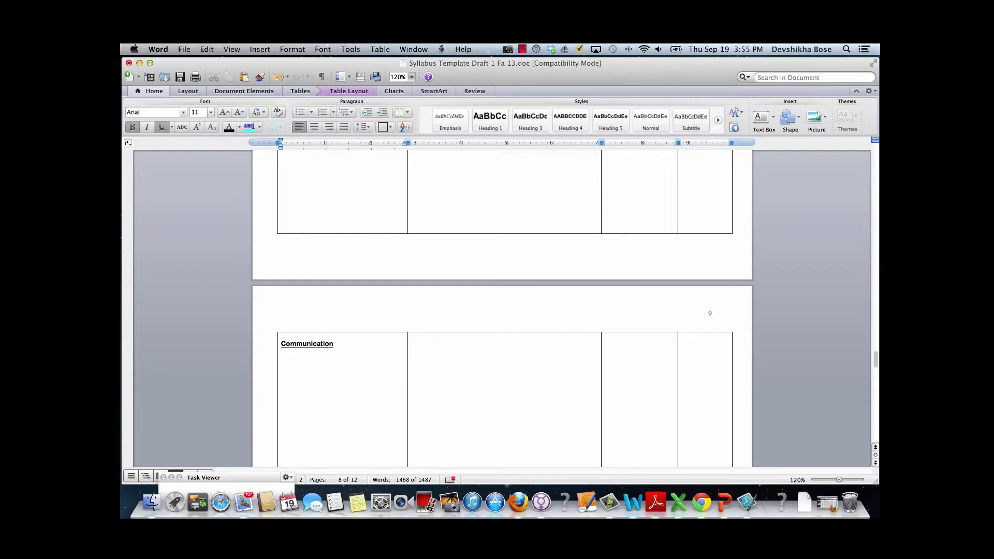
pyautogui.scroll(6, 556, 313)
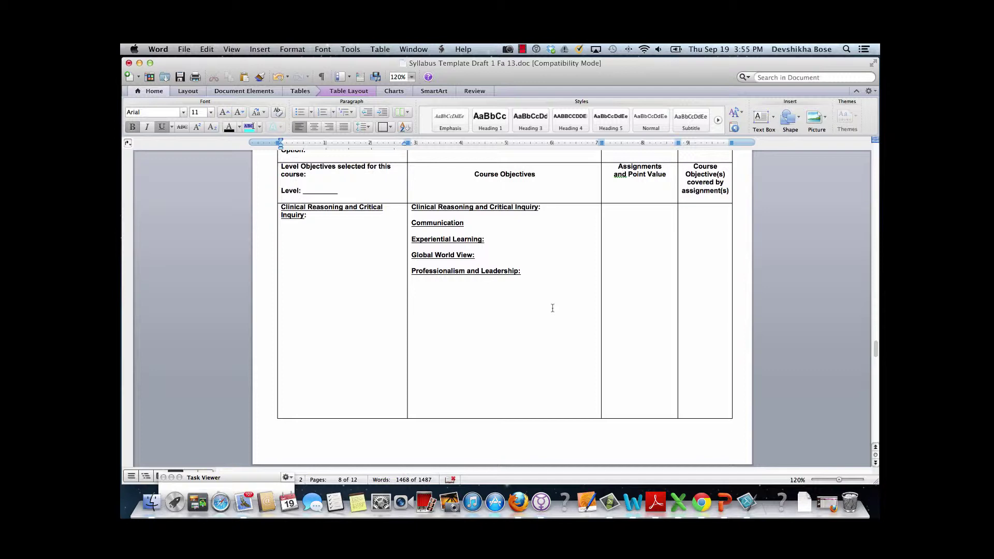
pyautogui.scroll(3, 553, 308)
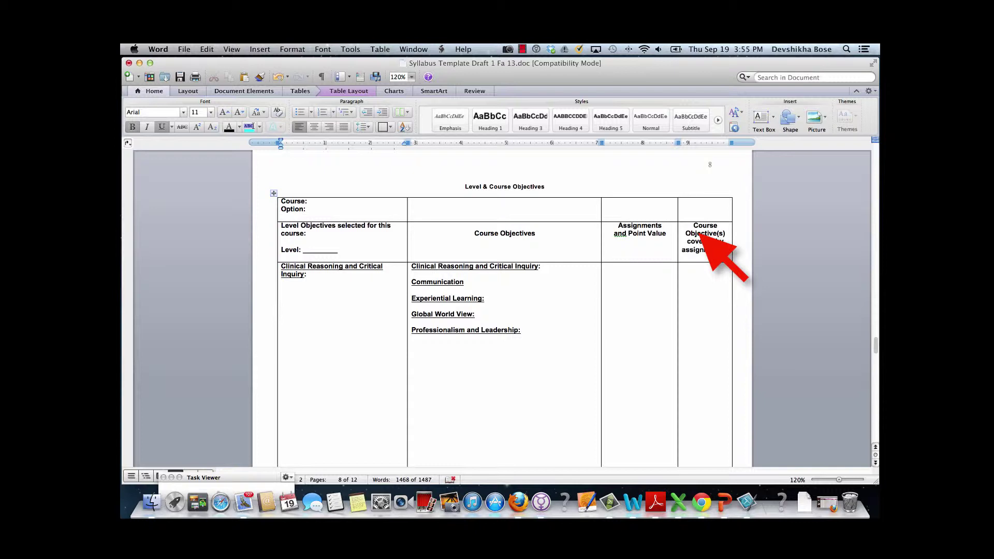
pyautogui.scroll(-6, 584, 239)
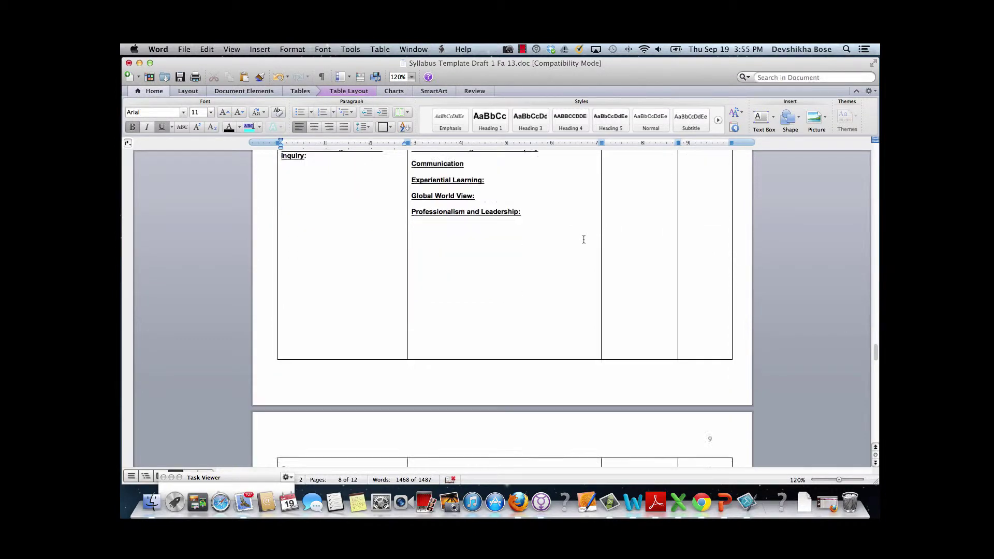
pyautogui.scroll(-6, 583, 239)
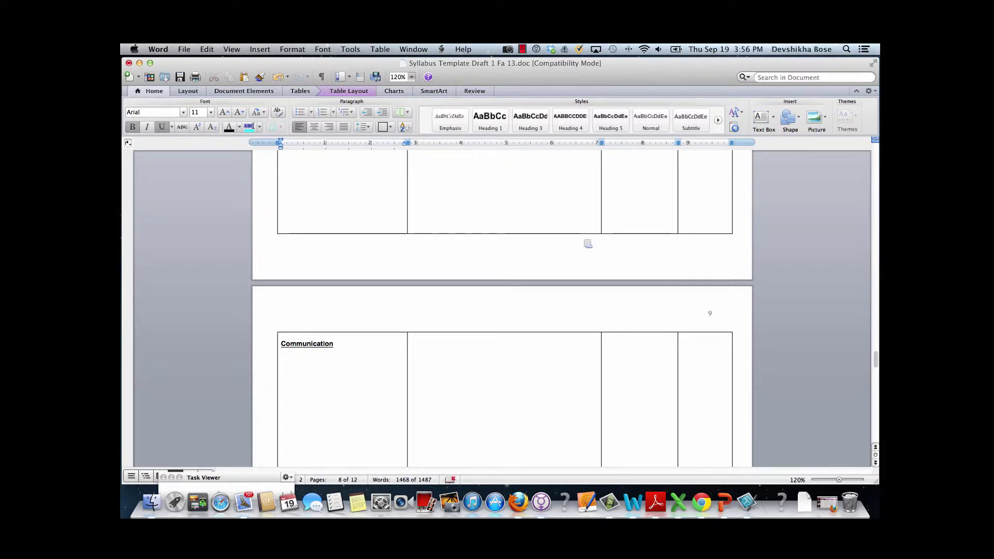
pyautogui.scroll(10, 585, 241)
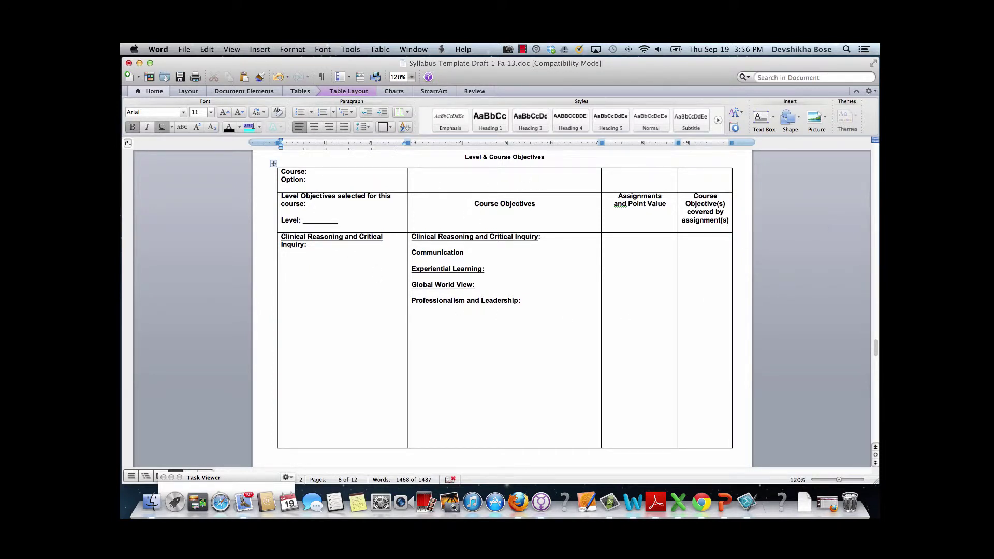
# Step: Insert a next-page section break at the Level Objectives row
pyautogui.click(281, 200)
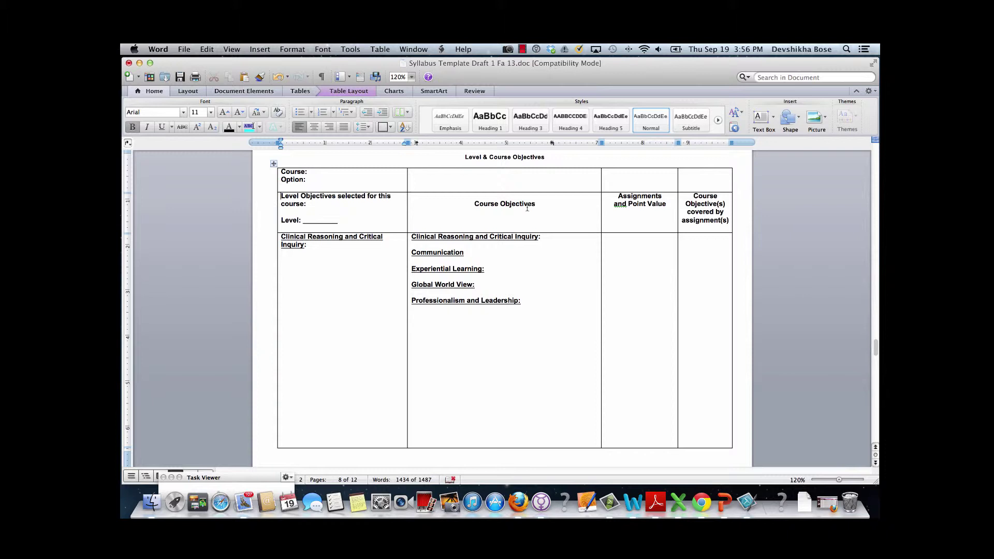
pyautogui.click(260, 50)
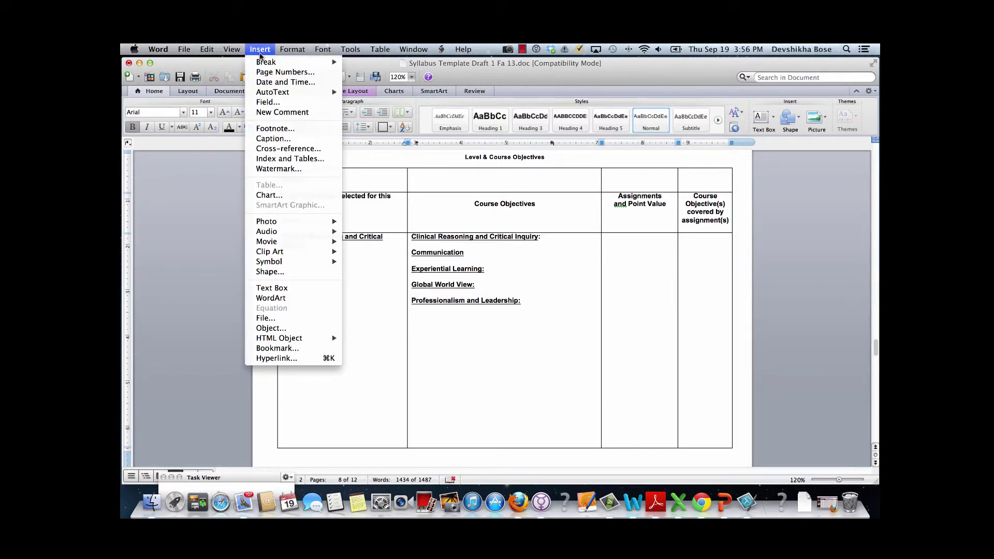
pyautogui.moveTo(268, 63)
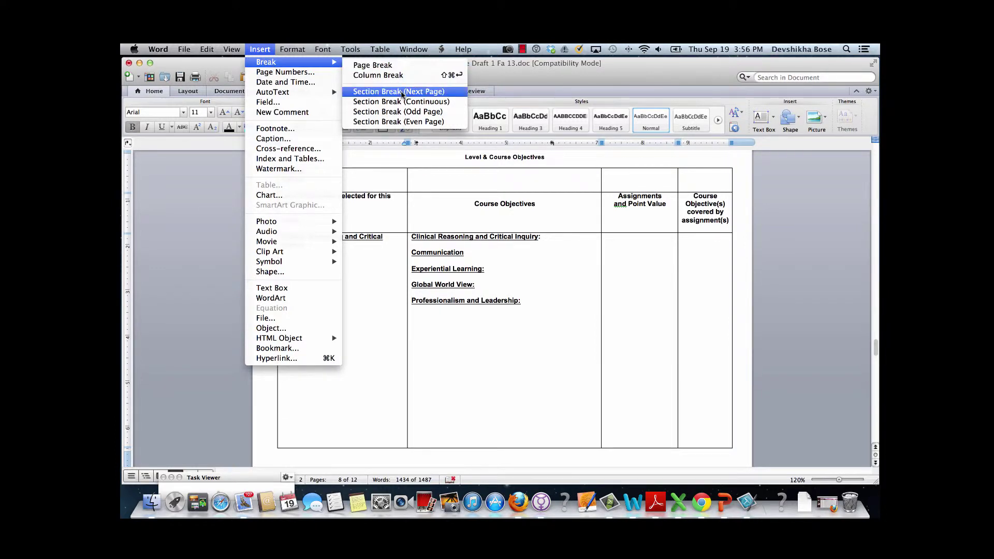
pyautogui.click(402, 94)
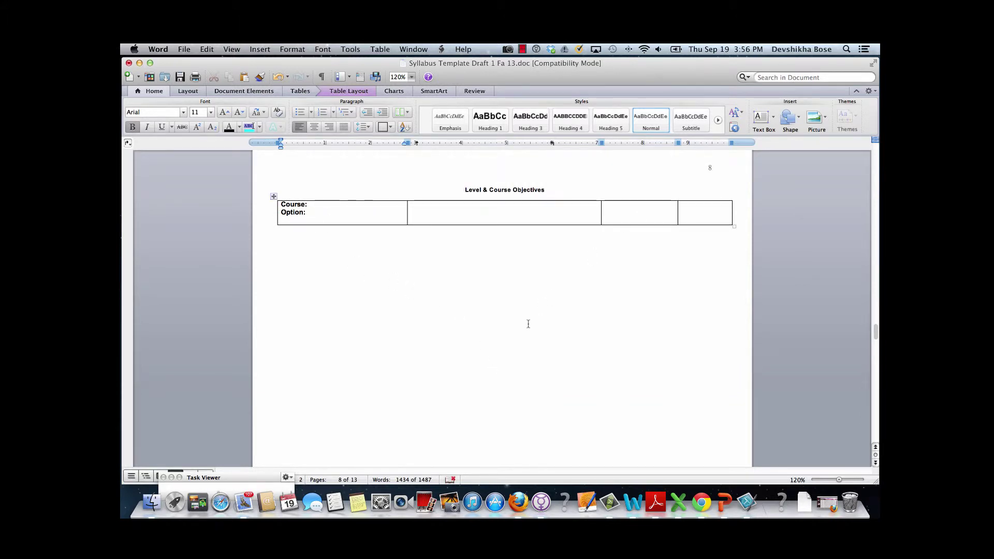
# Step: Scroll down through pages 9–13 to the table's Evidence basis for course content row
pyautogui.scroll(-20, 524, 337)
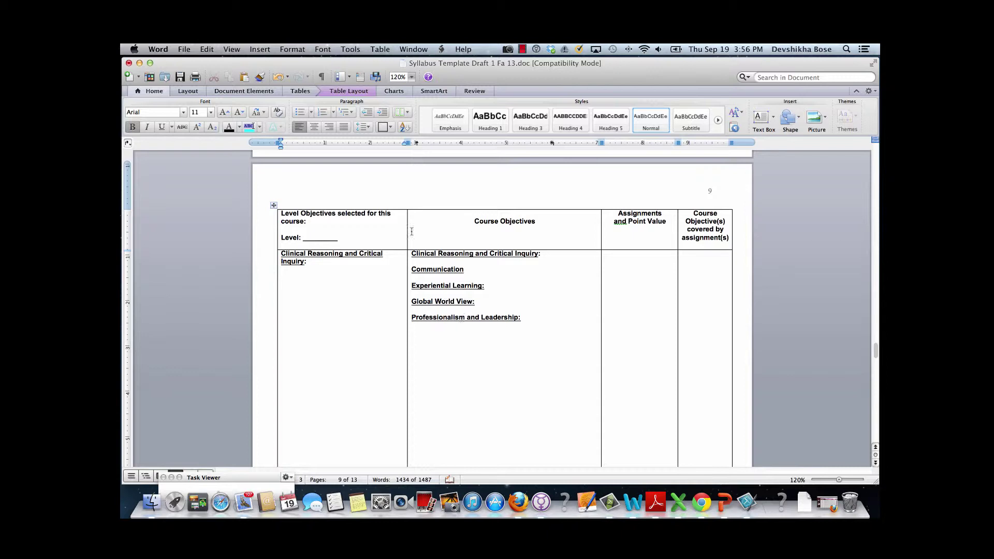
pyautogui.scroll(-10, 488, 422)
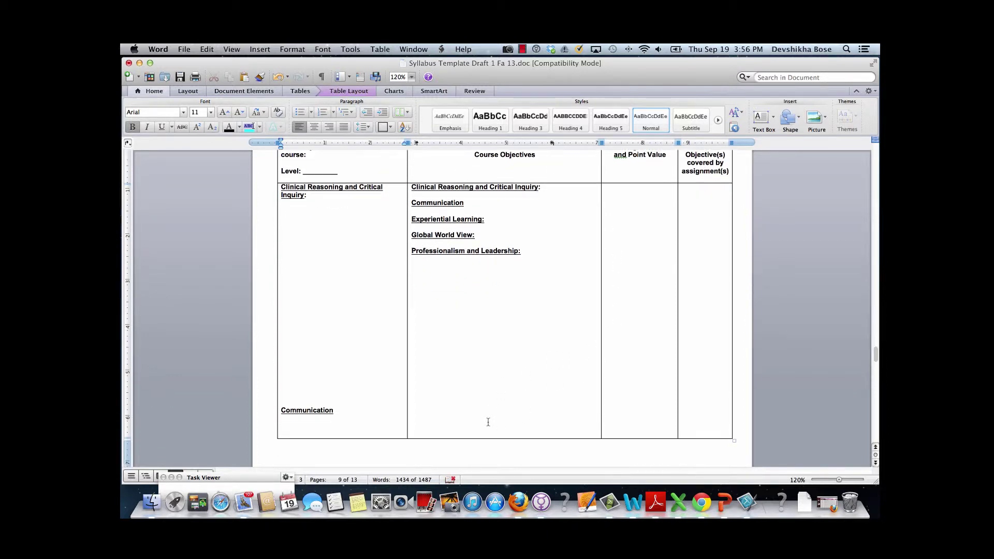
pyautogui.scroll(-4, 492, 427)
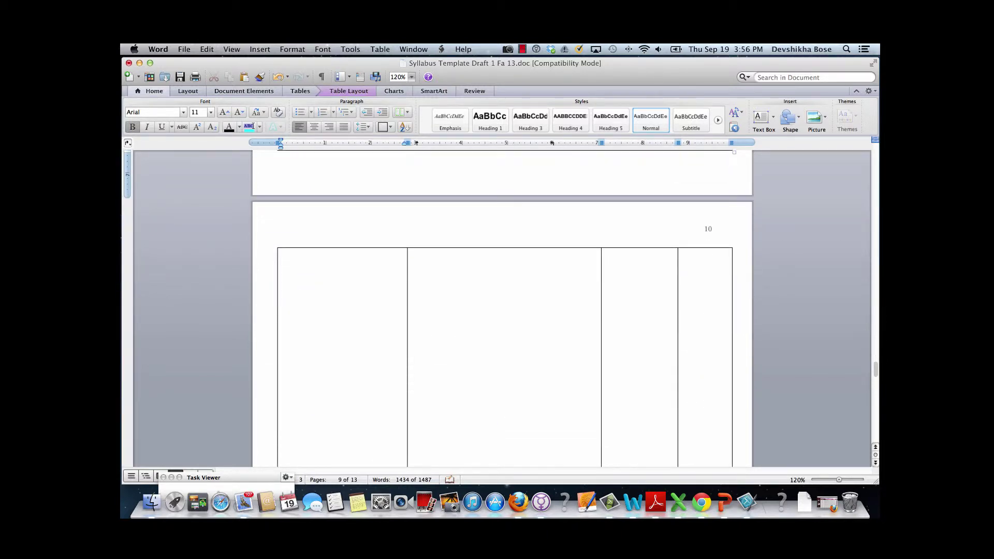
pyautogui.scroll(6, 493, 427)
pyautogui.scroll(-15, 502, 311)
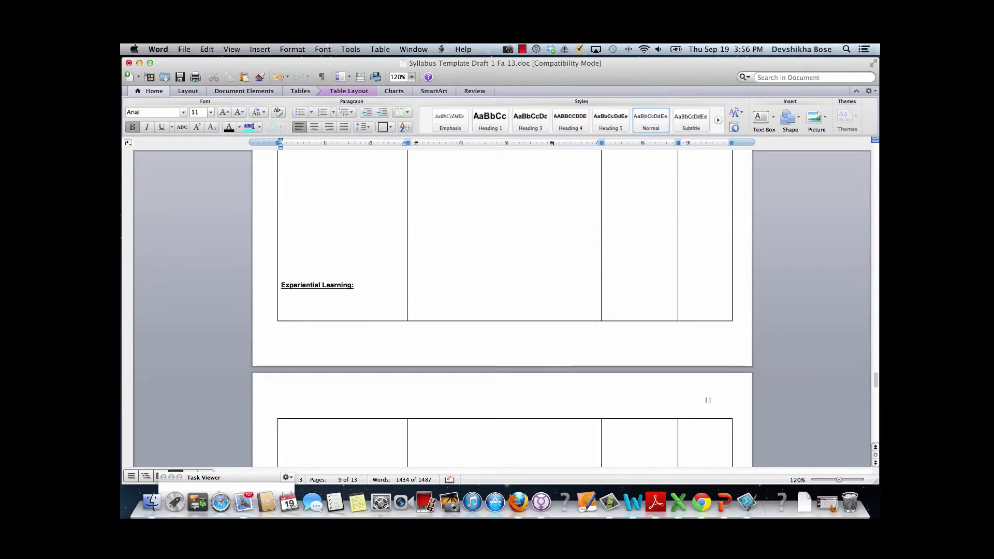
pyautogui.scroll(-20, 493, 427)
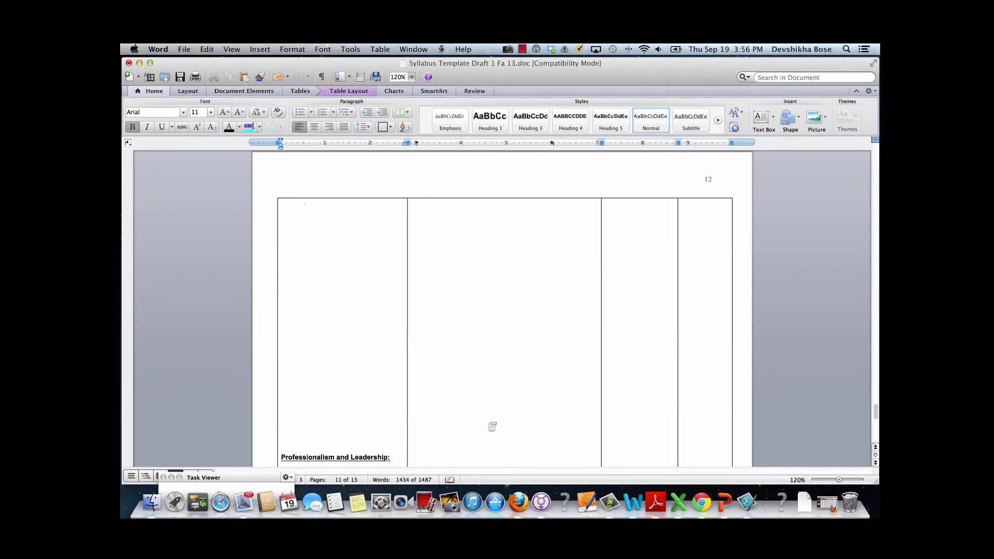
pyautogui.scroll(-5, 493, 427)
pyautogui.scroll(1, 488, 422)
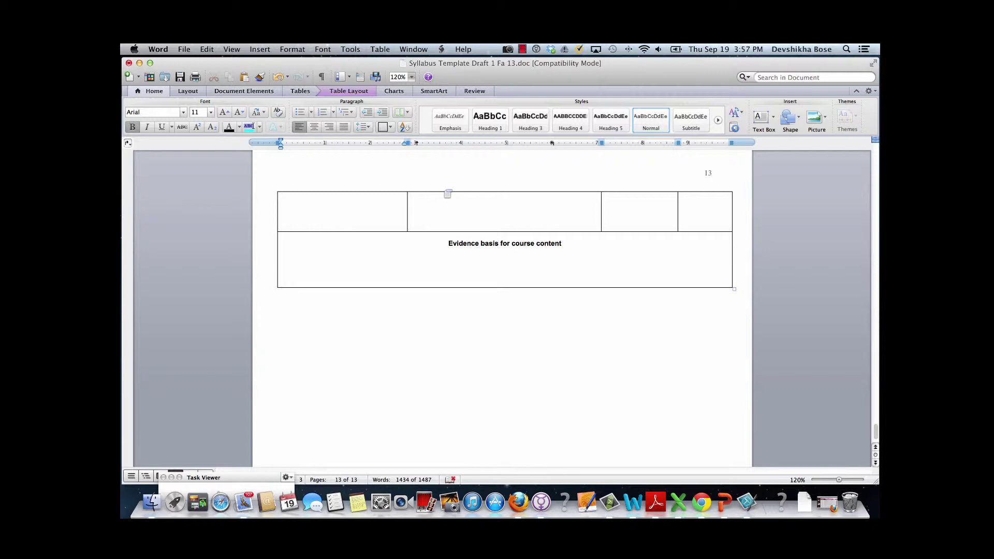
# Step: Insert a next-page section break before the Evidence basis for course content row
pyautogui.click(448, 245)
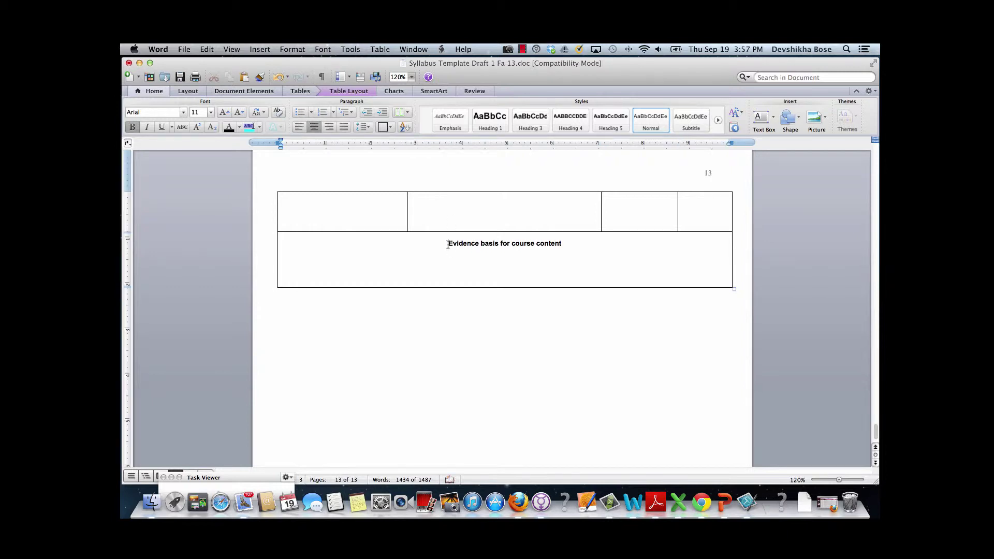
pyautogui.click(267, 52)
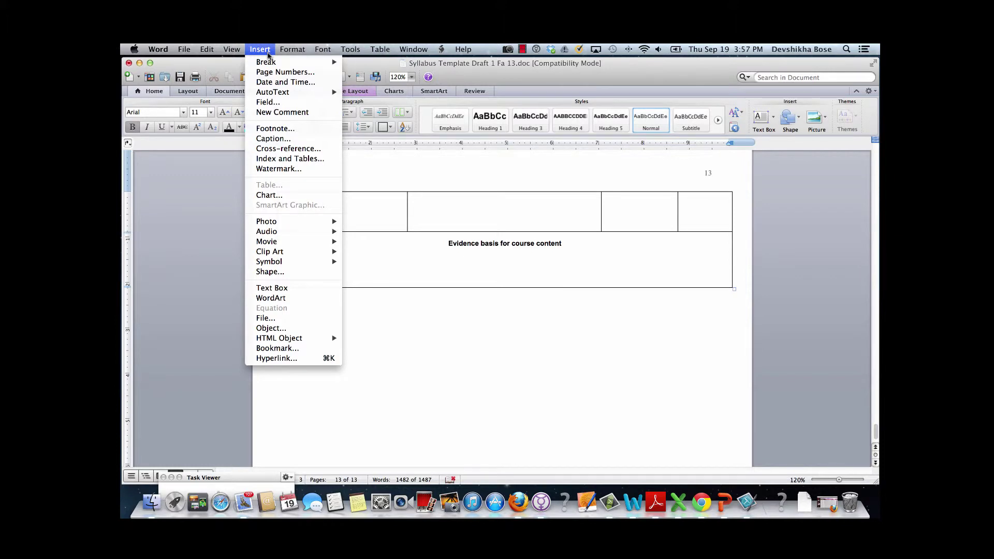
pyautogui.moveTo(269, 61)
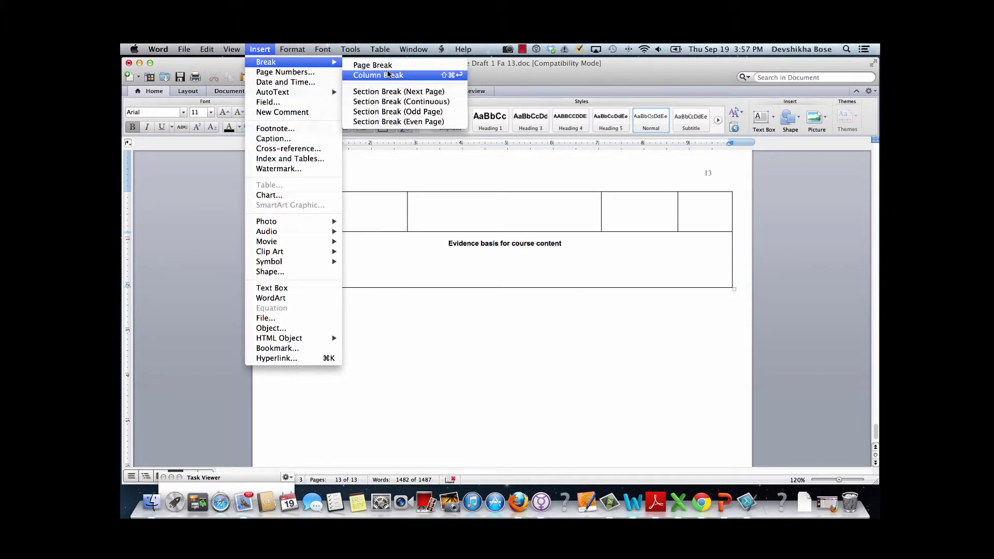
pyautogui.click(395, 92)
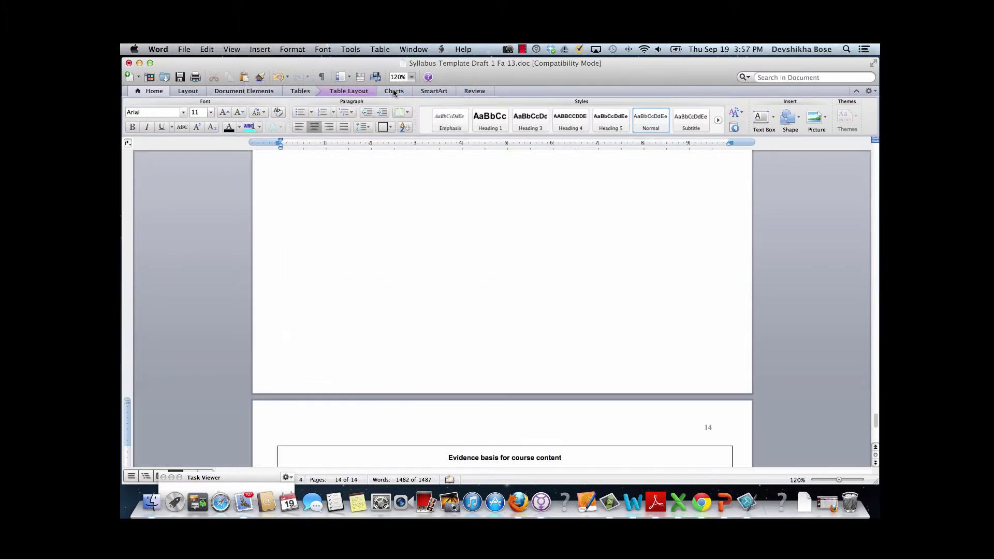
# Step: Scroll back up to page 9 so the objectives table's header row is visible
pyautogui.scroll(-5, 535, 348)
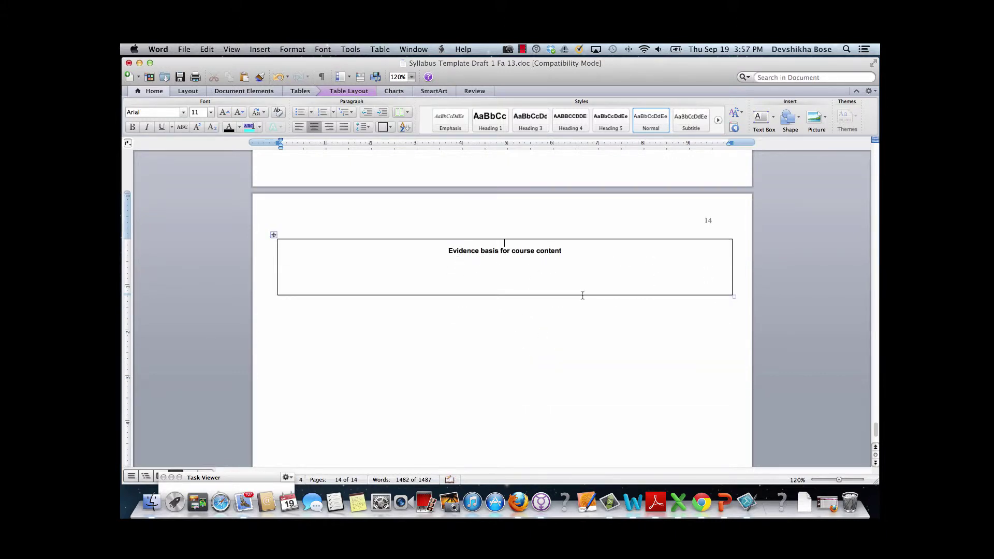
pyautogui.scroll(4, 582, 295)
pyautogui.scroll(15, 583, 295)
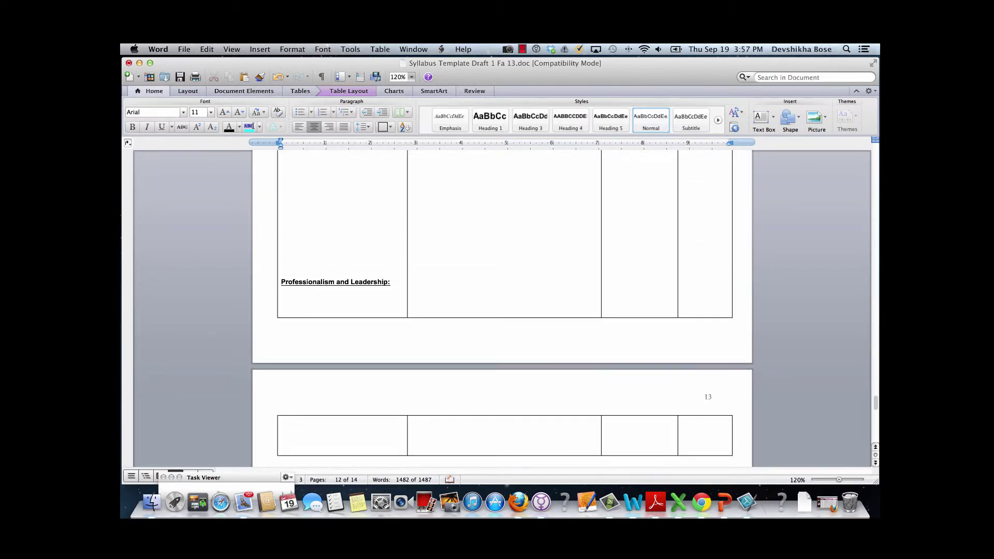
pyautogui.scroll(12, 502, 311)
pyautogui.scroll(14, 502, 311)
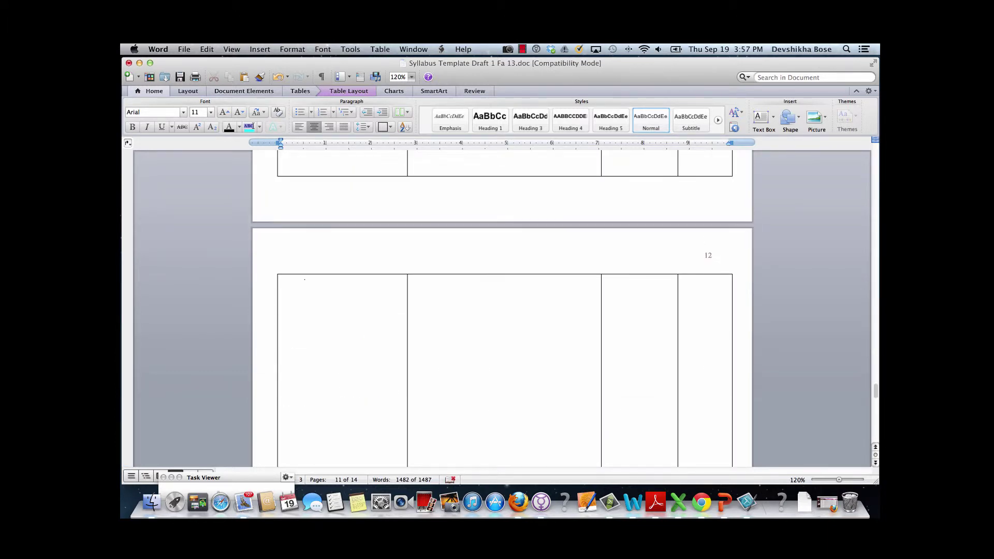
pyautogui.scroll(14, 502, 310)
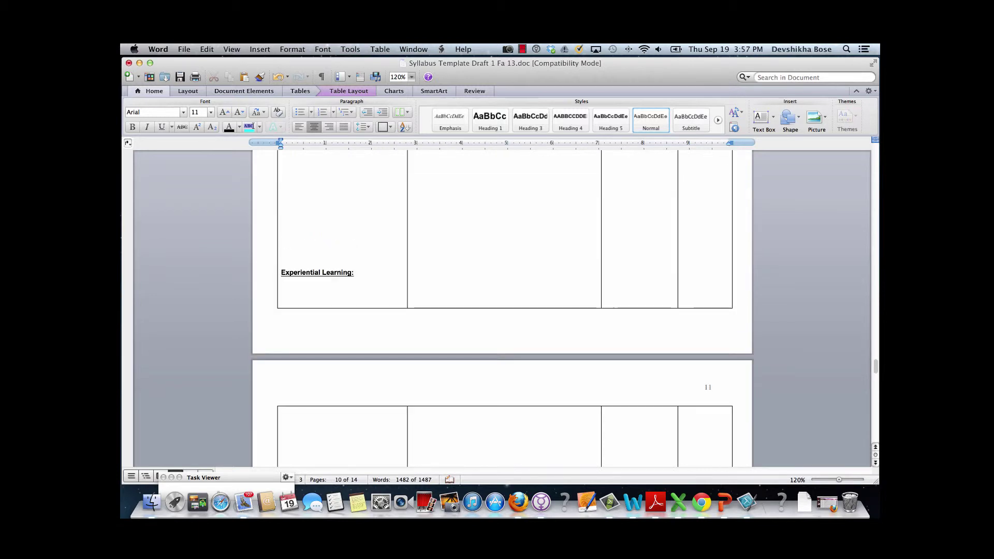
pyautogui.scroll(5, 582, 295)
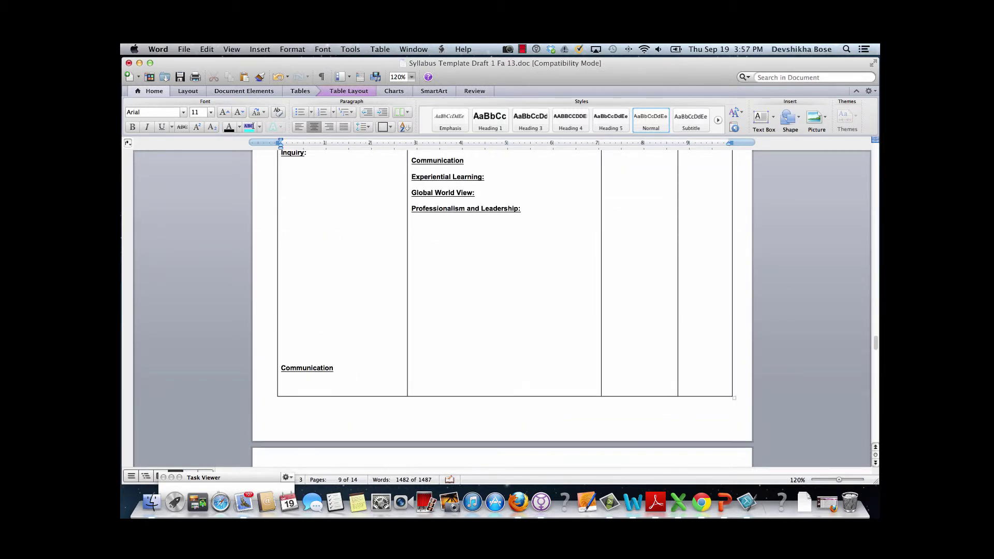
pyautogui.scroll(14, 582, 296)
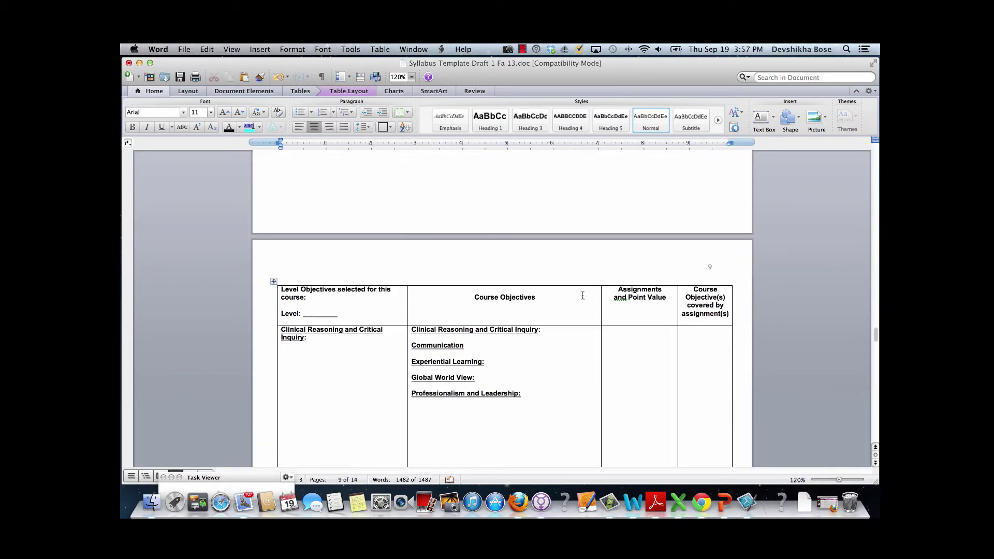
pyautogui.scroll(4, 582, 295)
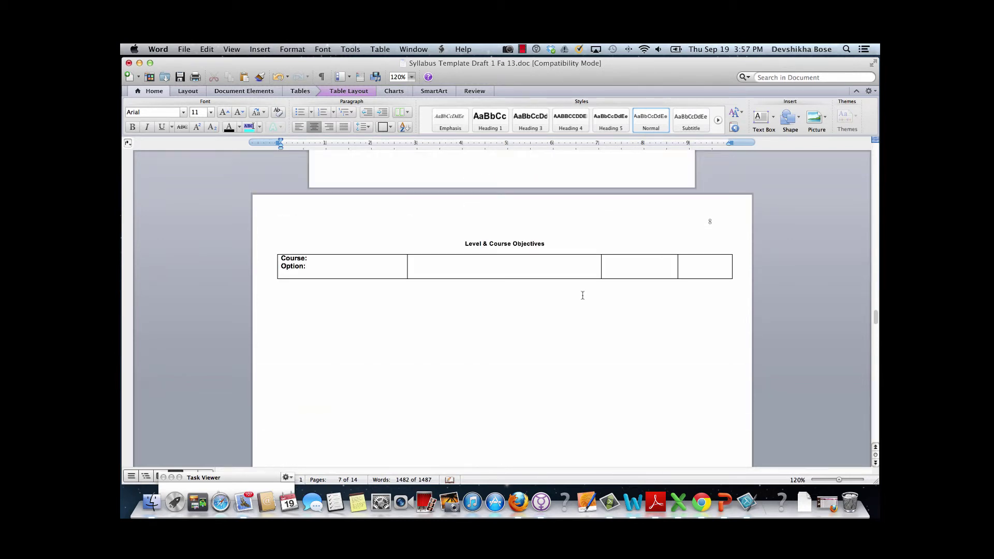
pyautogui.scroll(-20, 587, 293)
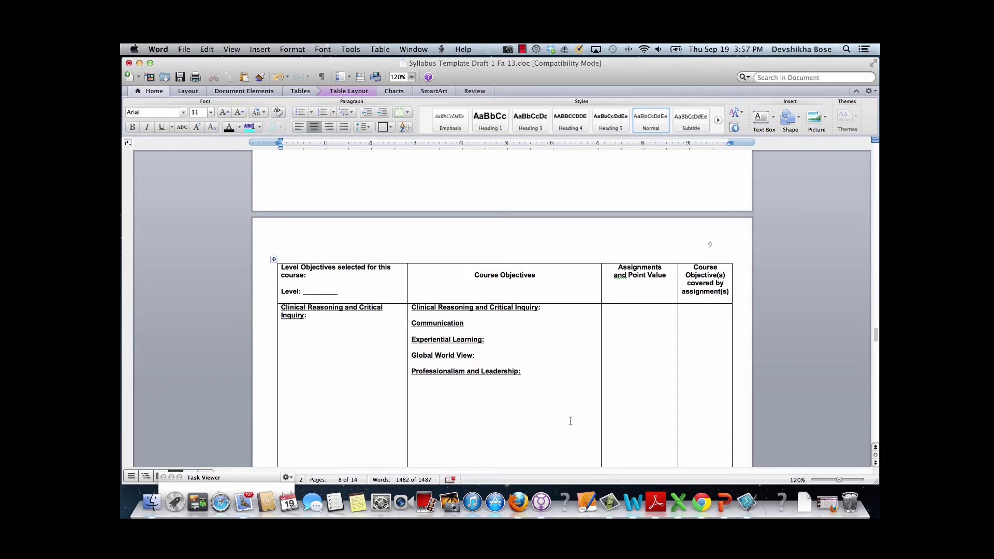
pyautogui.scroll(-5, 570, 421)
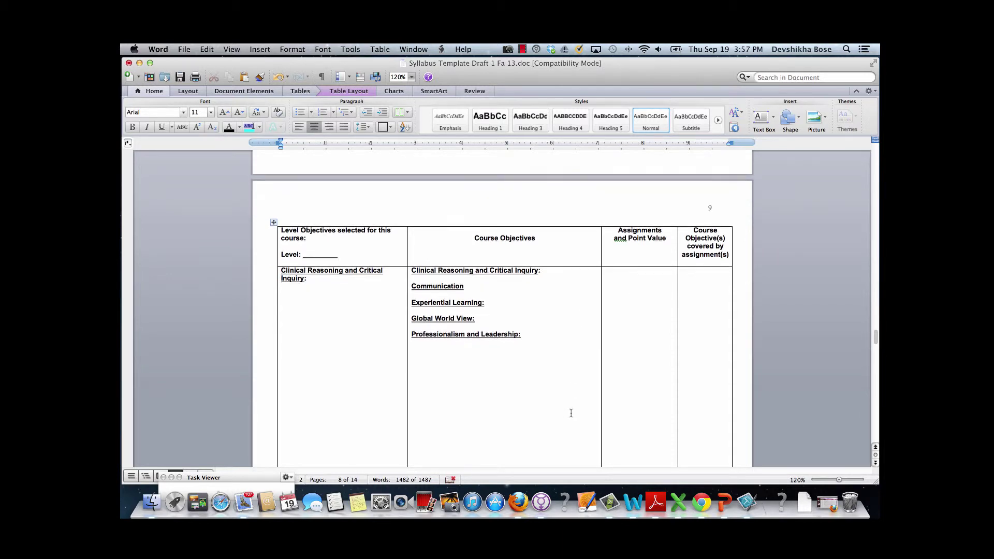
pyautogui.scroll(-1, 571, 413)
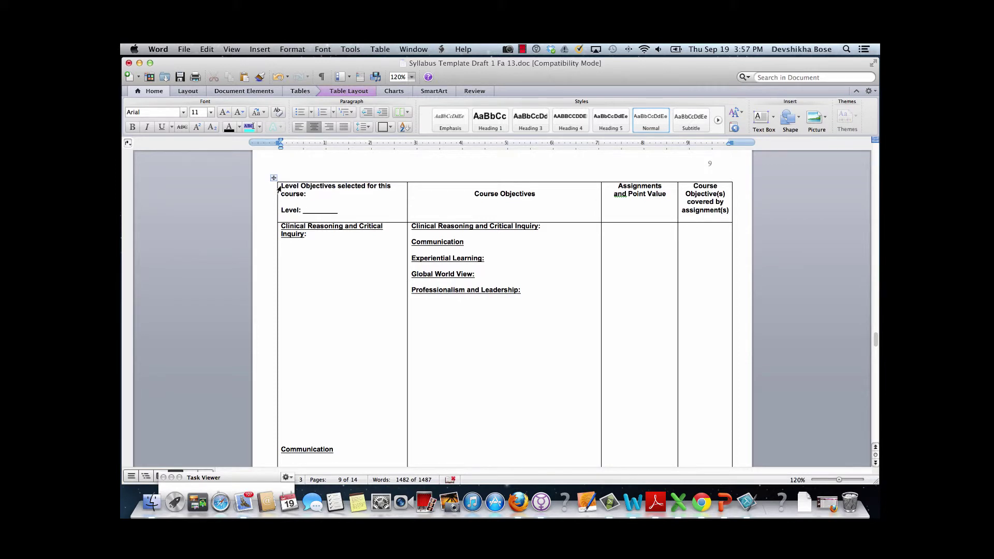
# Step: Select the header cells from Level Objectives through Course Objective(s) covered by assignment(s)
pyautogui.moveTo(279, 190)
pyautogui.mouseDown()
pyautogui.moveTo(488, 210)
pyautogui.moveTo(703, 206)
pyautogui.mouseUp()
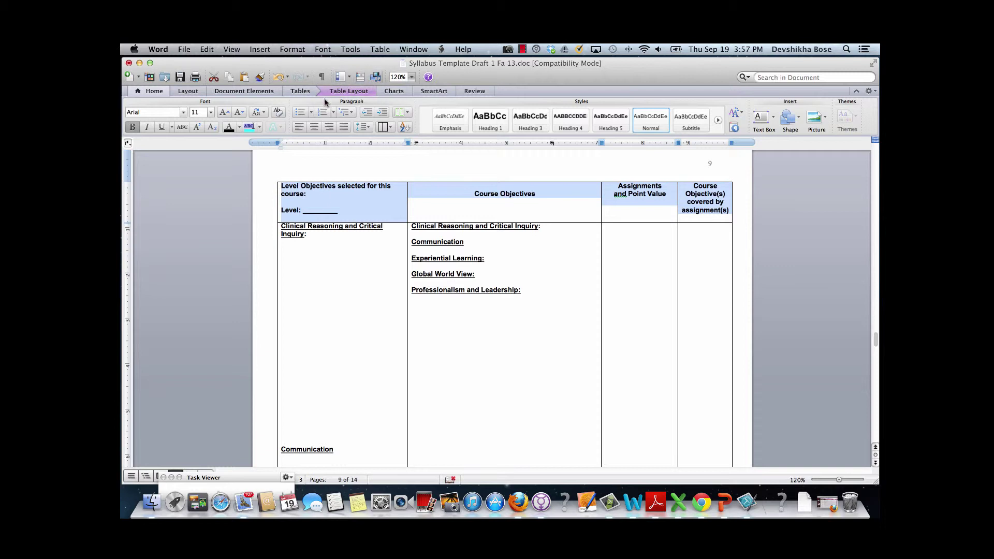
# Step: Turn on Repeat Header Rows for the selected header row in Table Layout
pyautogui.click(368, 93)
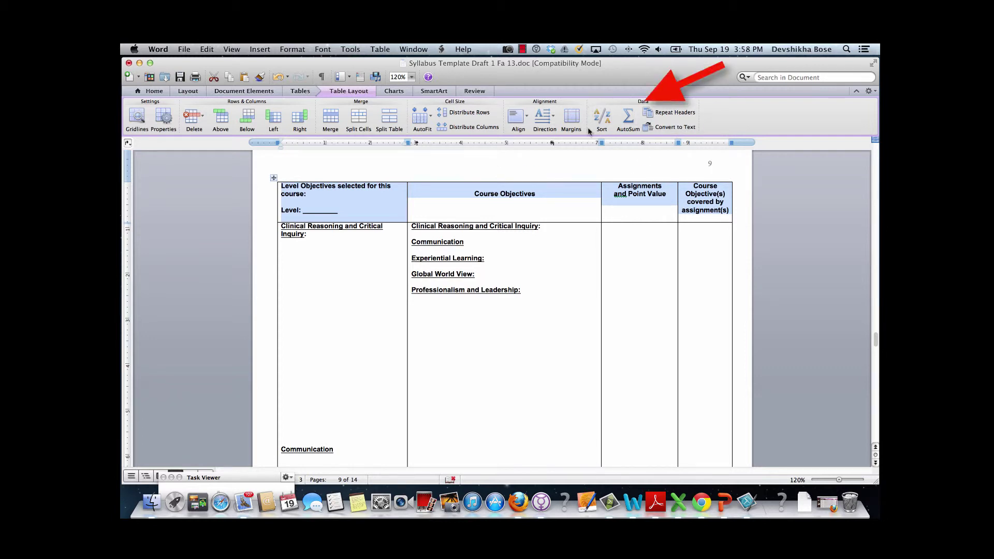
pyautogui.click(662, 115)
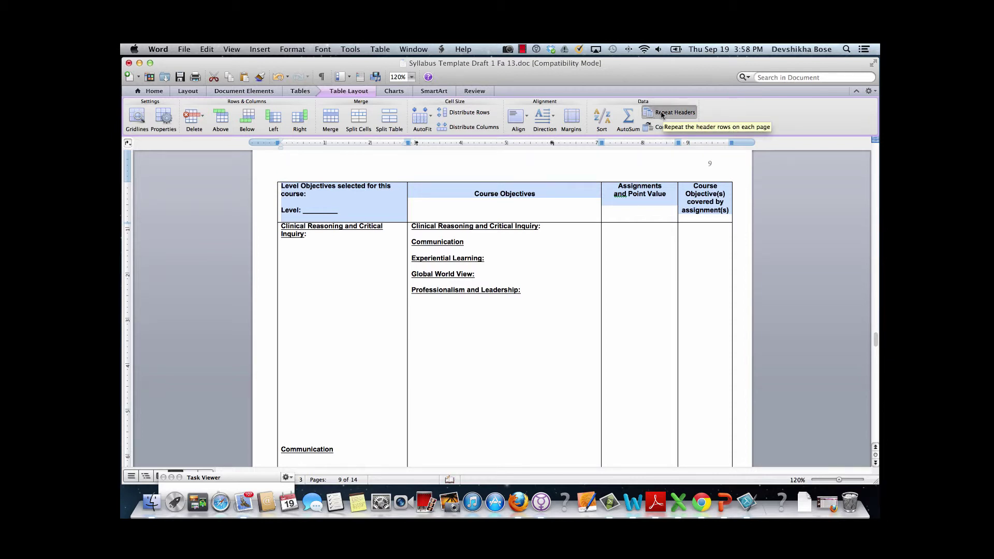
# Step: Scroll through pages 10–13 to confirm the blue header repeats above Professionalism and Leadership
pyautogui.scroll(-3, 656, 350)
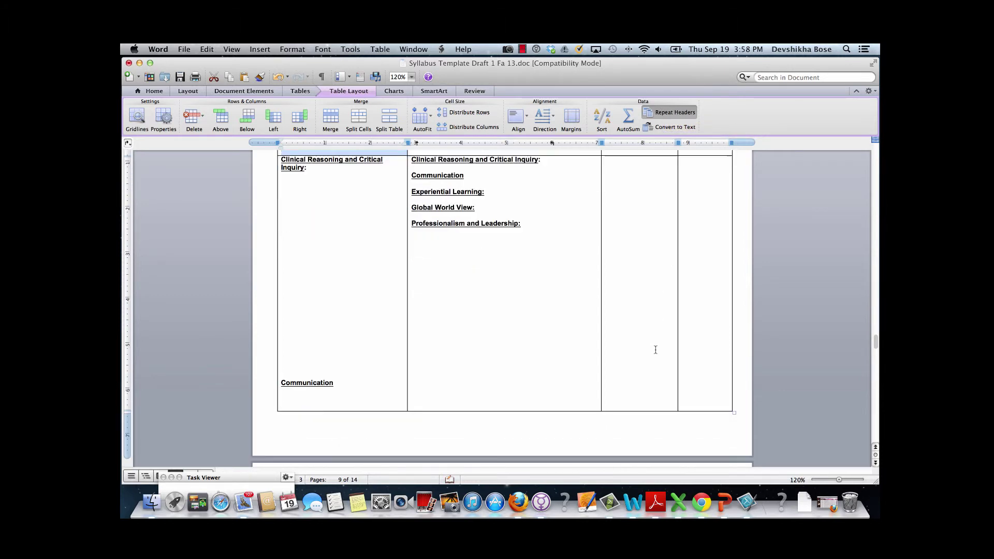
pyautogui.scroll(-6, 655, 350)
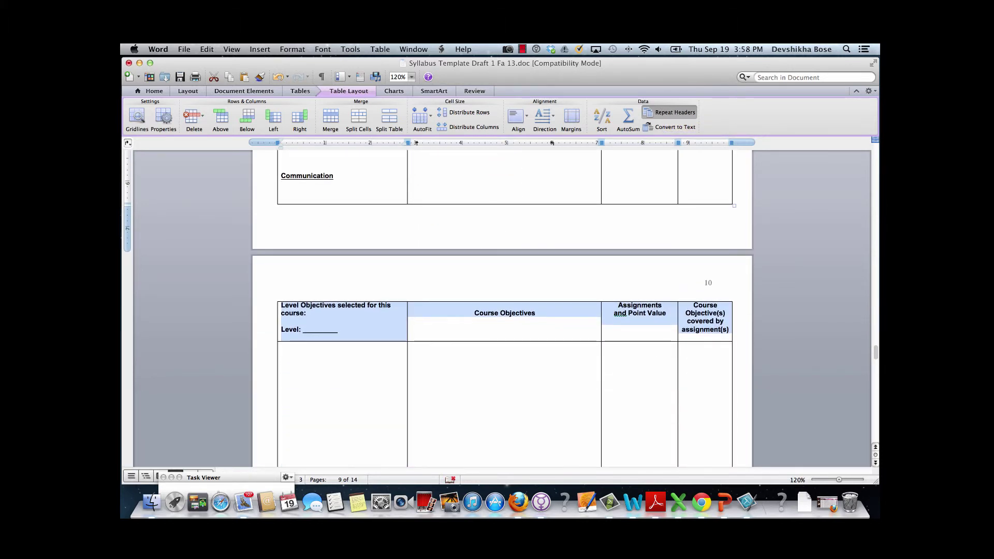
pyautogui.scroll(-1, 656, 350)
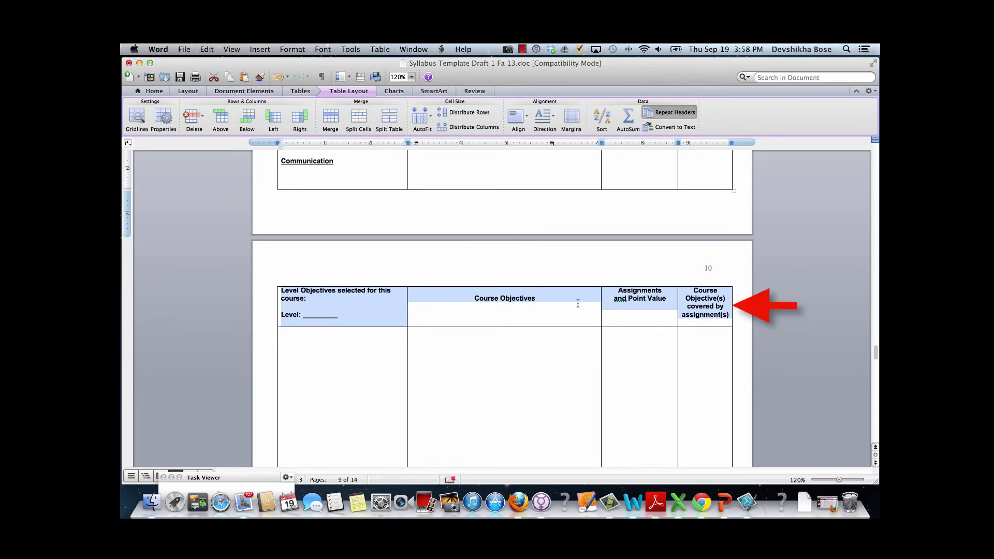
pyautogui.scroll(-8, 578, 303)
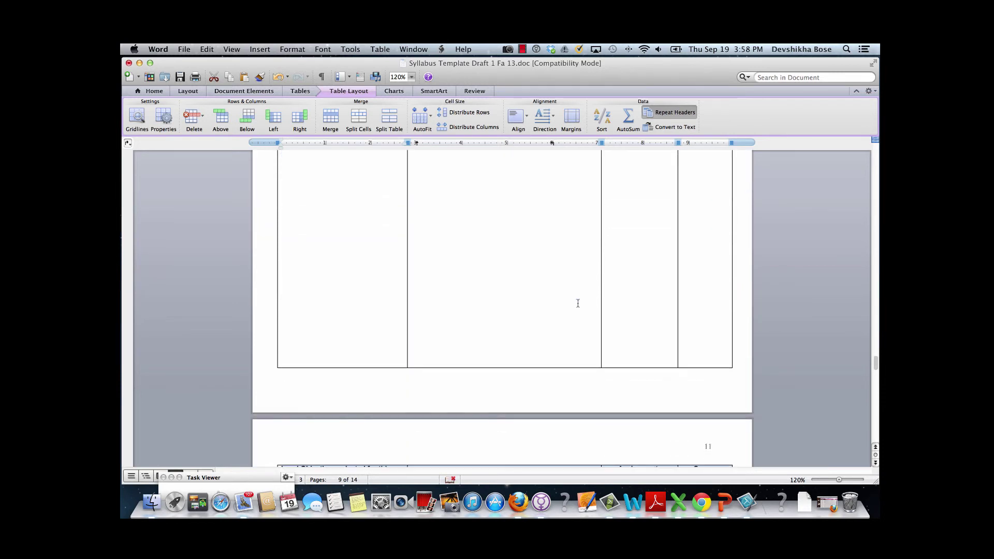
pyautogui.scroll(-10, 578, 303)
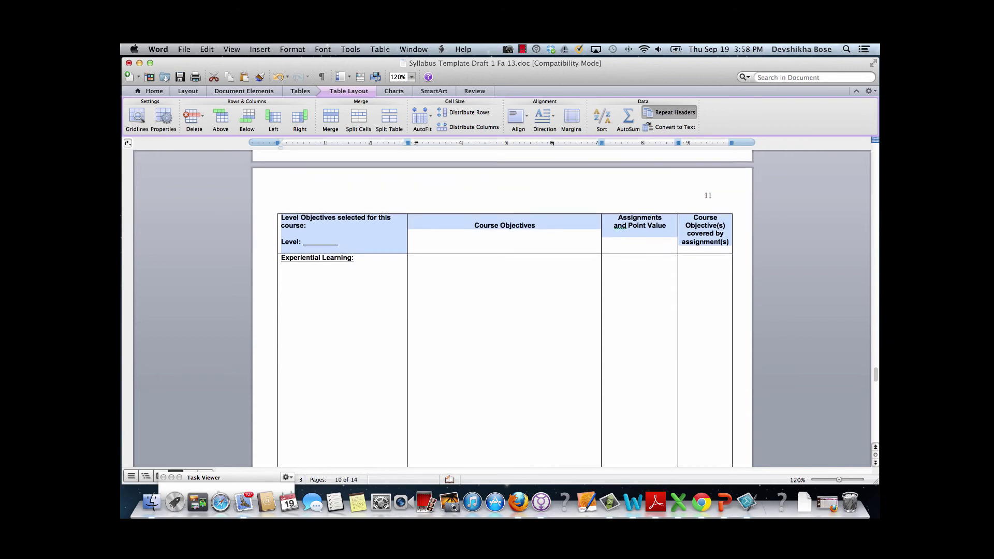
pyautogui.scroll(-4, 578, 304)
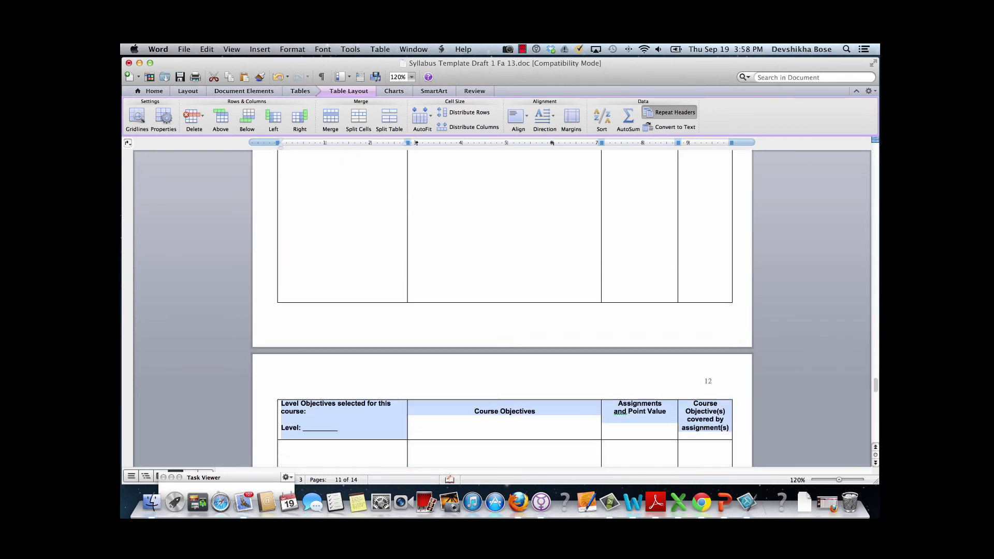
pyautogui.scroll(-3, 583, 308)
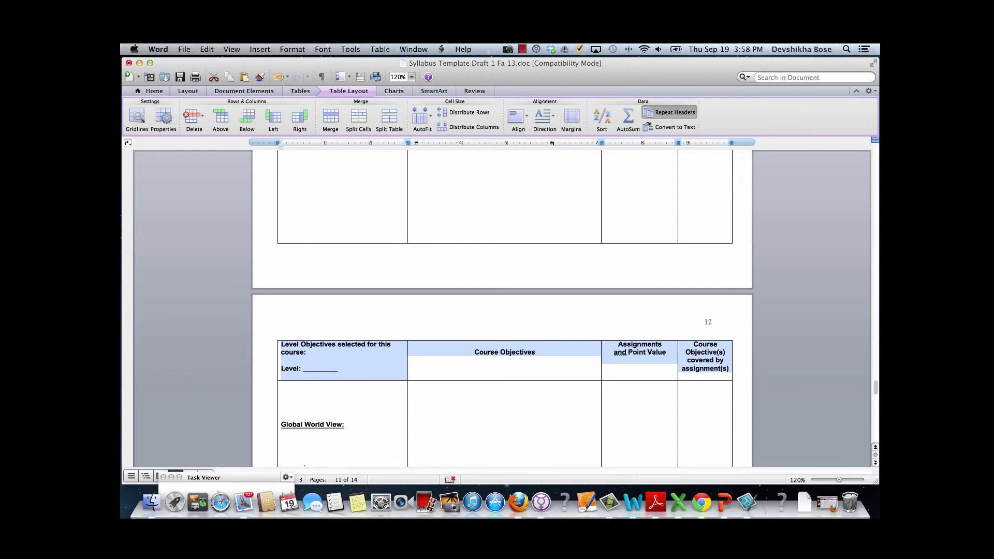
pyautogui.scroll(-10, 502, 308)
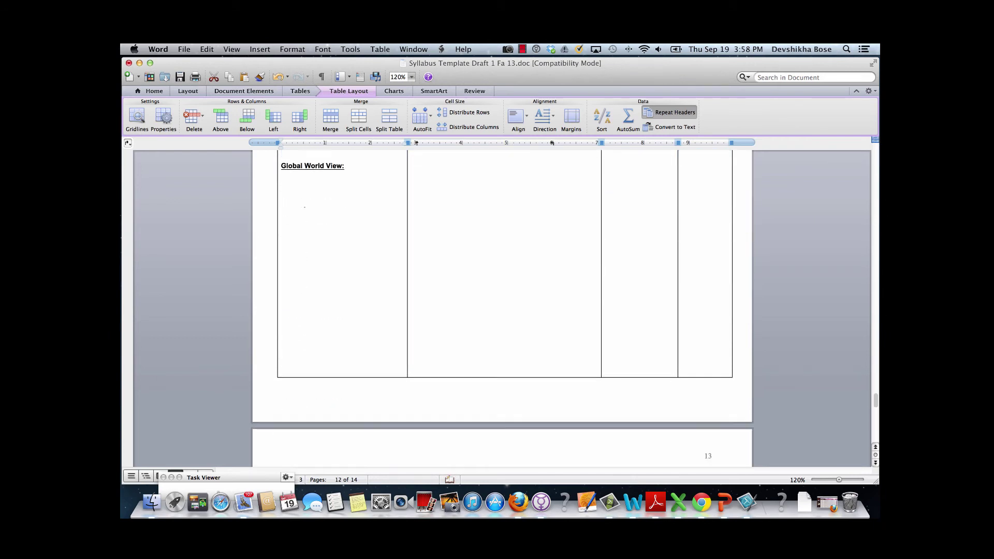
pyautogui.scroll(-2, 546, 368)
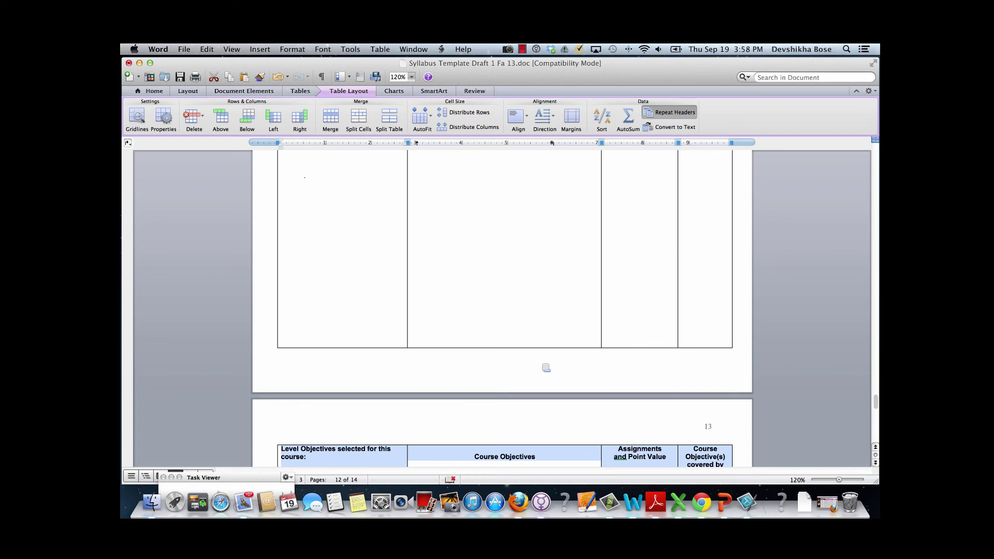
pyautogui.scroll(-9, 546, 367)
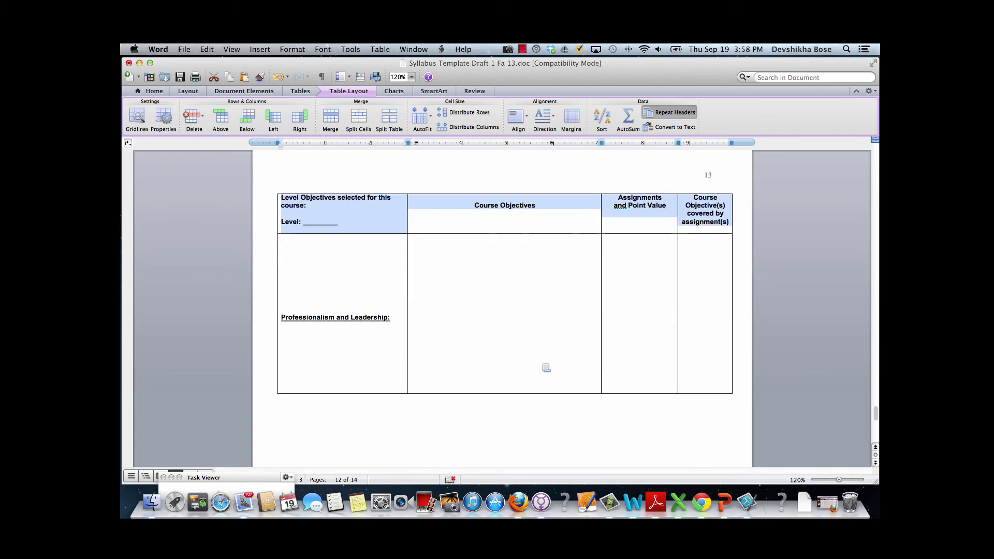
pyautogui.scroll(-6, 546, 368)
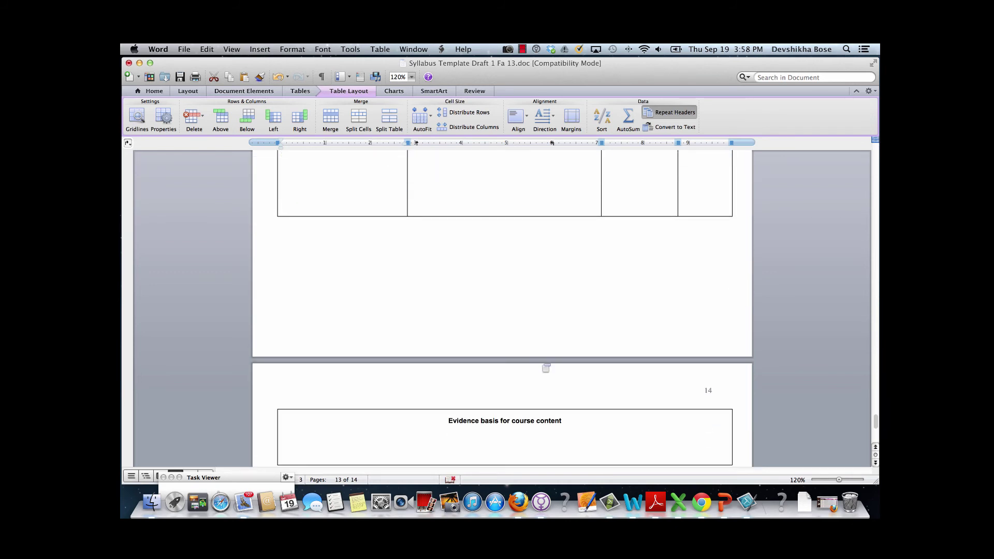
pyautogui.scroll(6, 546, 368)
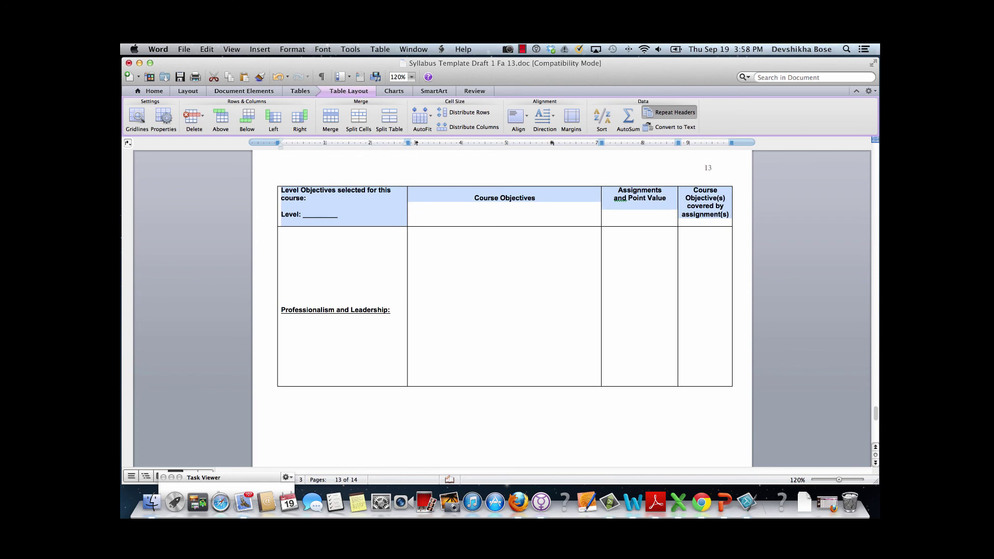